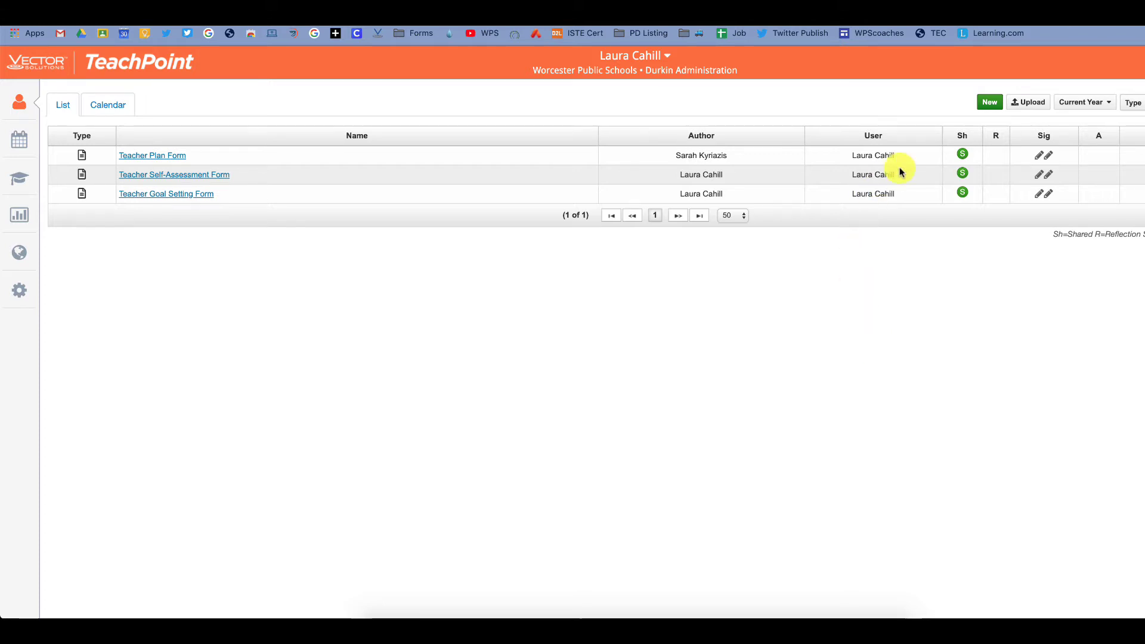
- Start uploading a local computer file as new evidence, opening the file chooser
{"action": "left_click", "coordinate": [1029, 105]}
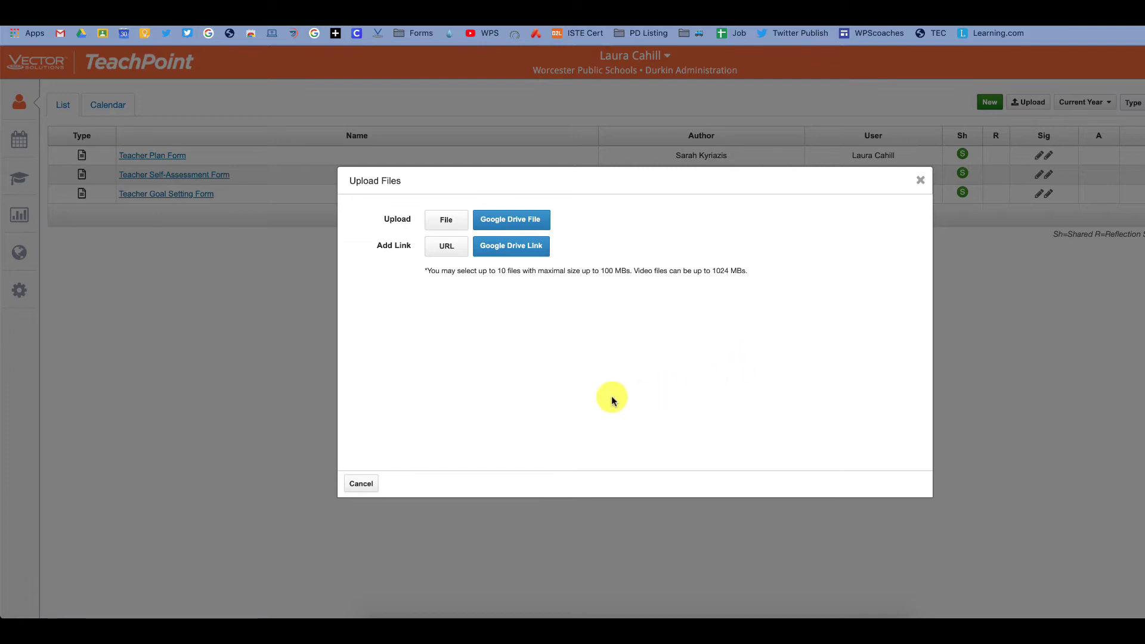
{"action": "left_click", "coordinate": [445, 221]}
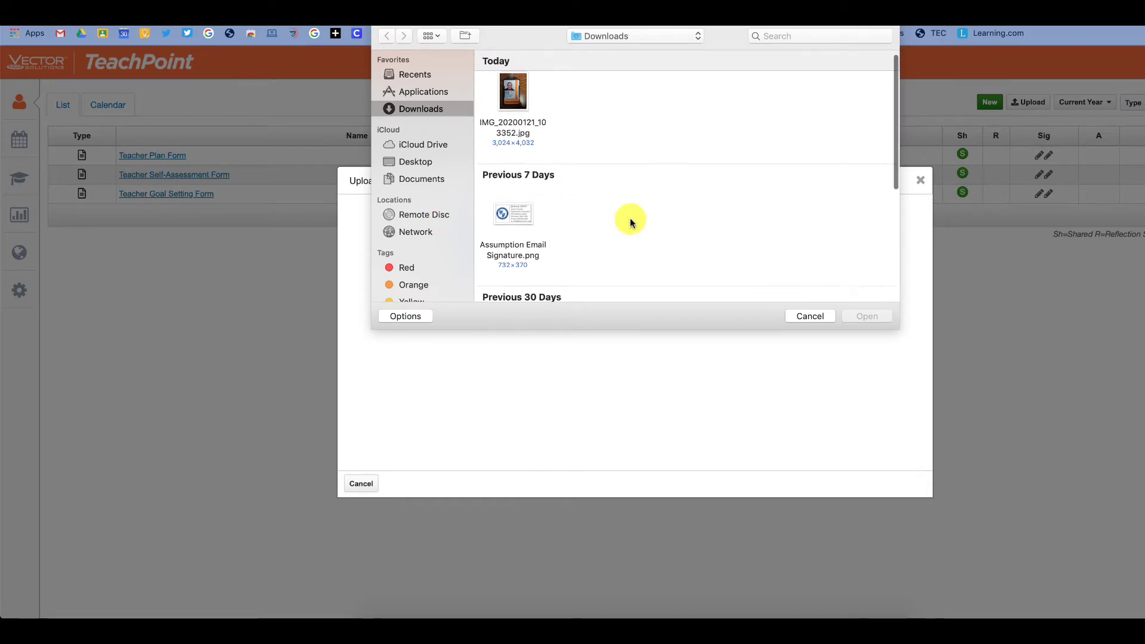
{"action": "scroll", "coordinate": [630, 223], "scroll_direction": "down", "scroll_amount": 2}
{"action": "scroll", "coordinate": [630, 221], "scroll_direction": "down", "scroll_amount": 3}
{"action": "scroll", "coordinate": [630, 221], "scroll_direction": "down", "scroll_amount": 2}
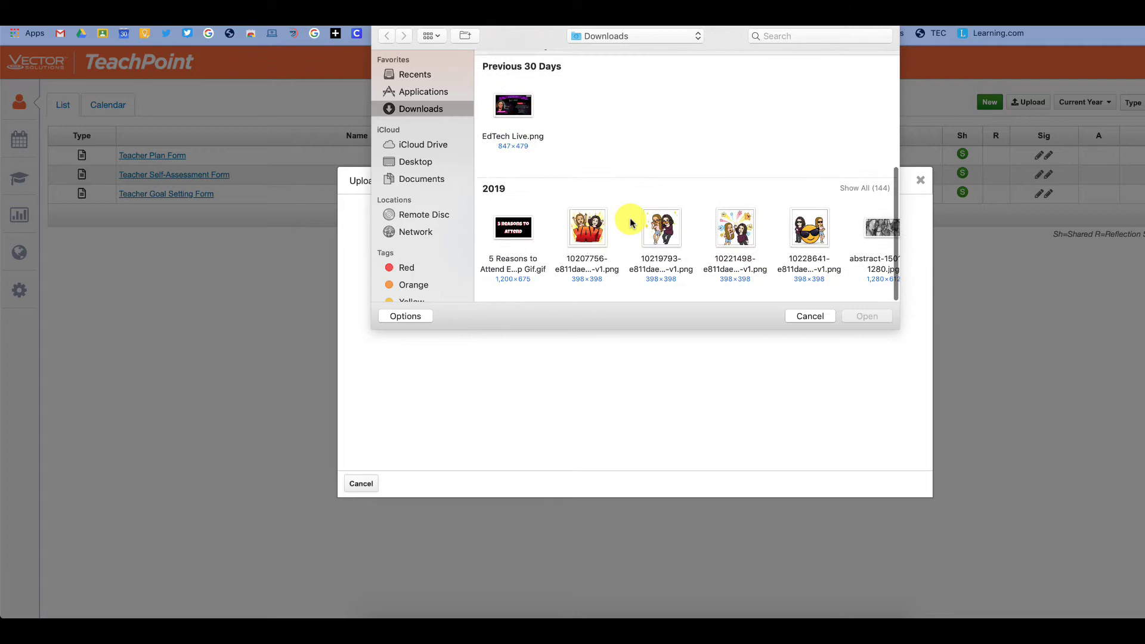
{"action": "scroll", "coordinate": [630, 223], "scroll_direction": "up", "scroll_amount": 3}
{"action": "scroll", "coordinate": [631, 222], "scroll_direction": "up", "scroll_amount": 1}
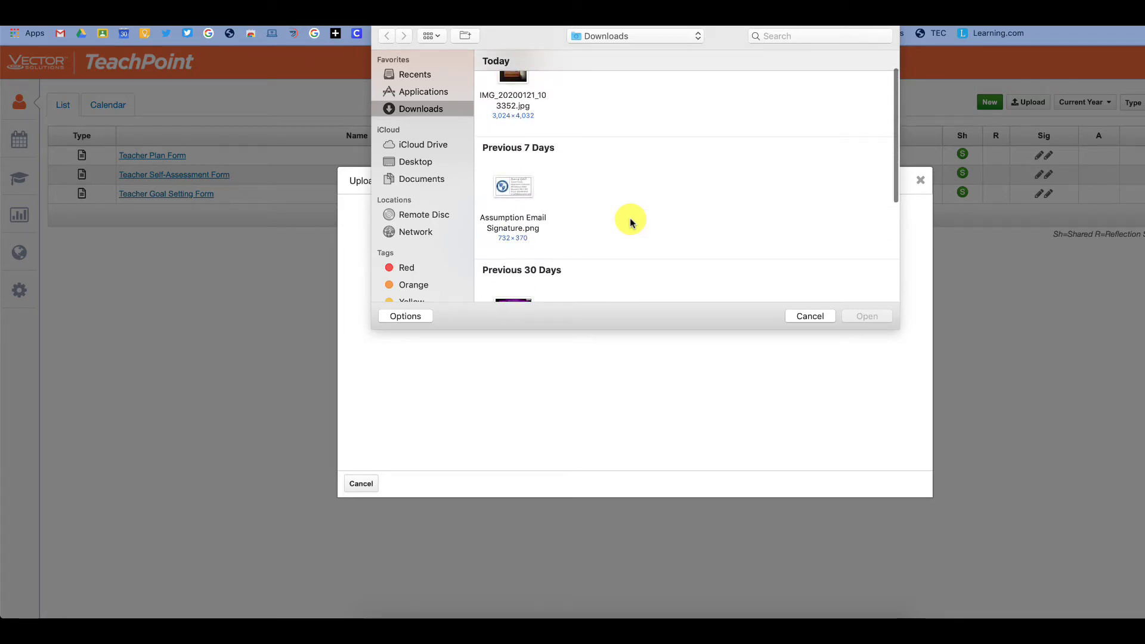
{"action": "scroll", "coordinate": [630, 223], "scroll_direction": "up", "scroll_amount": 1}
- Search Finder for 'sample teachpoint ev' and pick Sample TeachPoint Evidence.docx for upload
{"action": "left_click", "coordinate": [768, 36]}
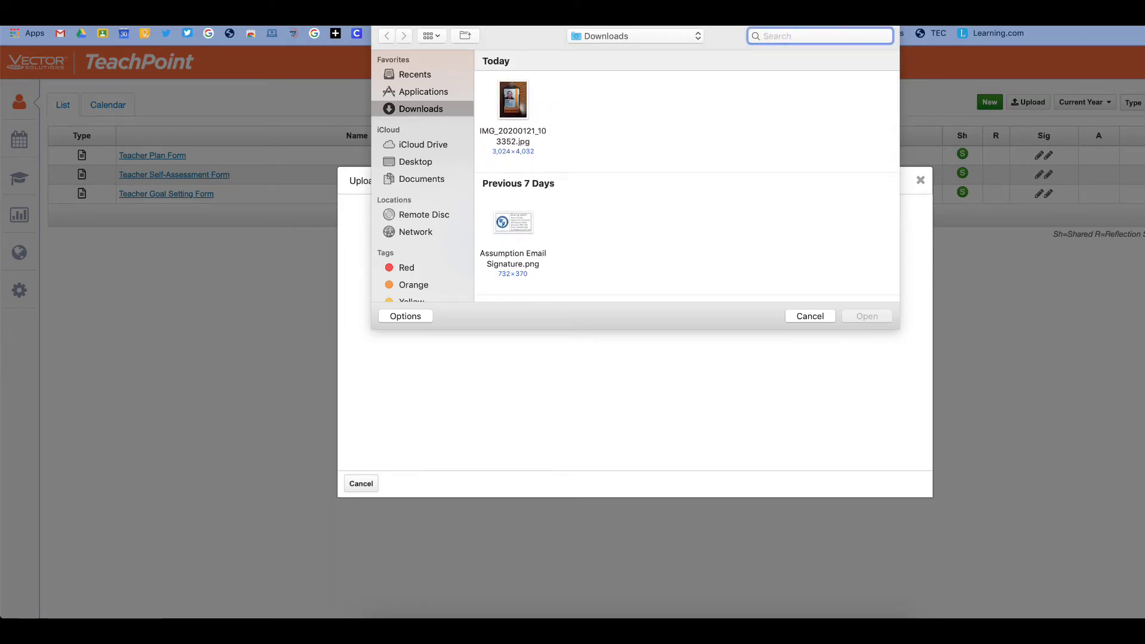
{"action": "type", "text": "sample"}
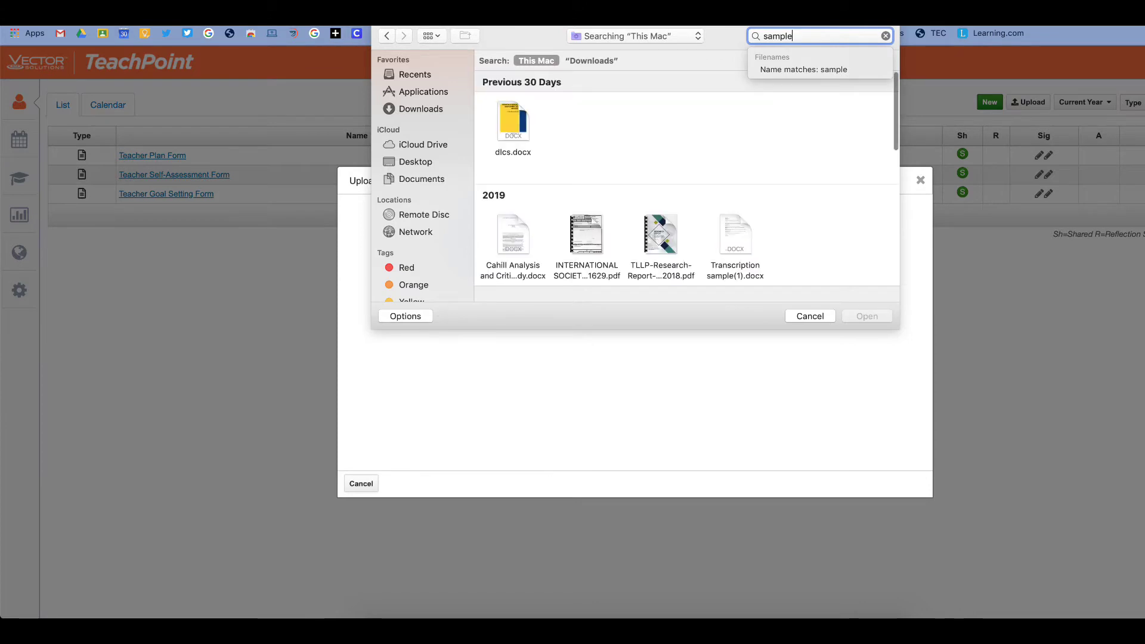
{"action": "type", "text": " teachpoint "}
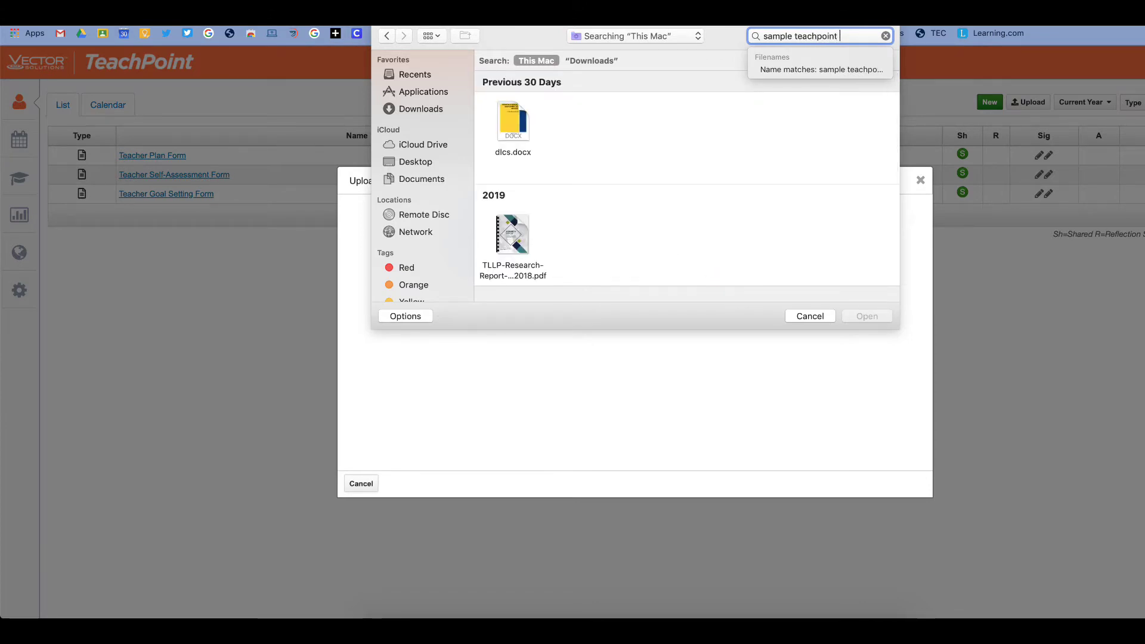
{"action": "type", "text": "ev"}
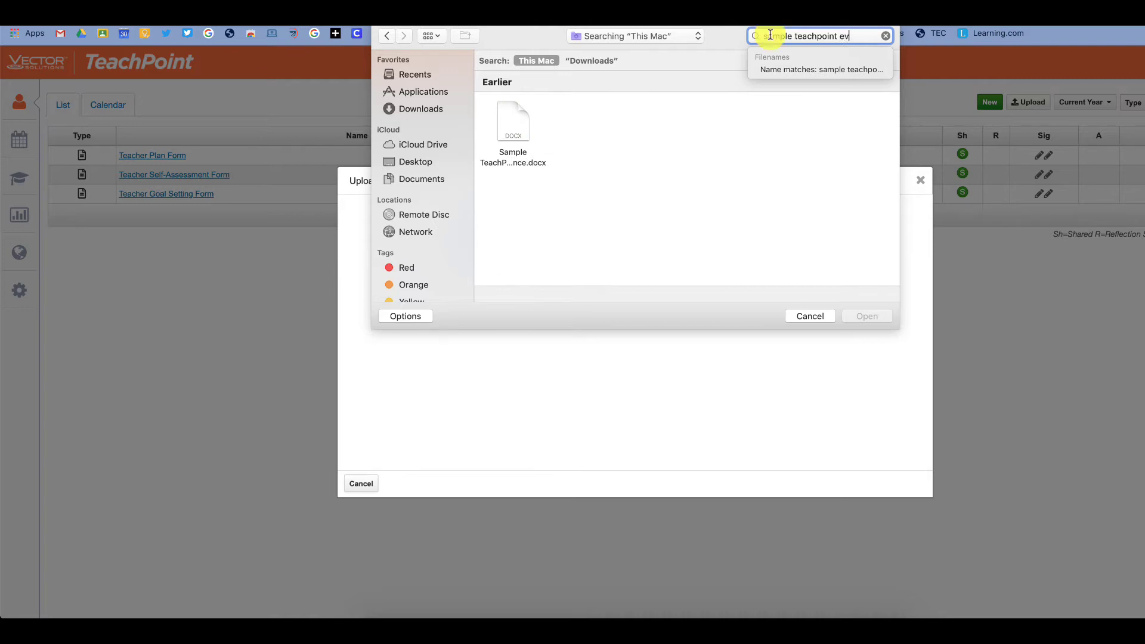
{"action": "left_click", "coordinate": [522, 135]}
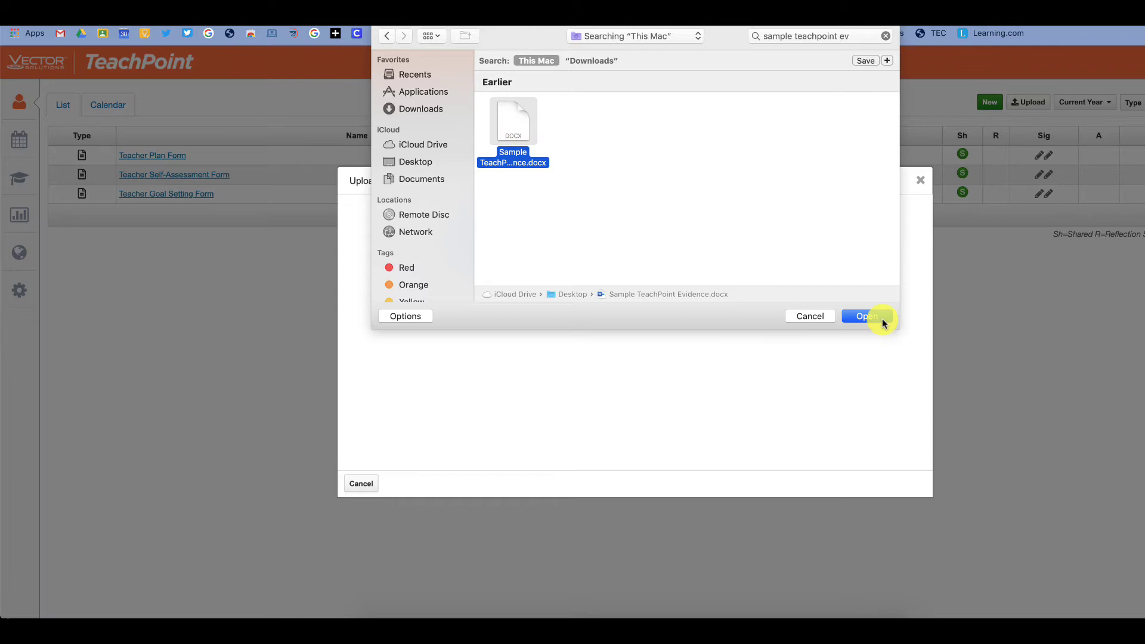
- Confirm the file and tag it with Standard 2: Teaching All Students and Standard 3: Family and Community Engagement
{"action": "left_click", "coordinate": [867, 315]}
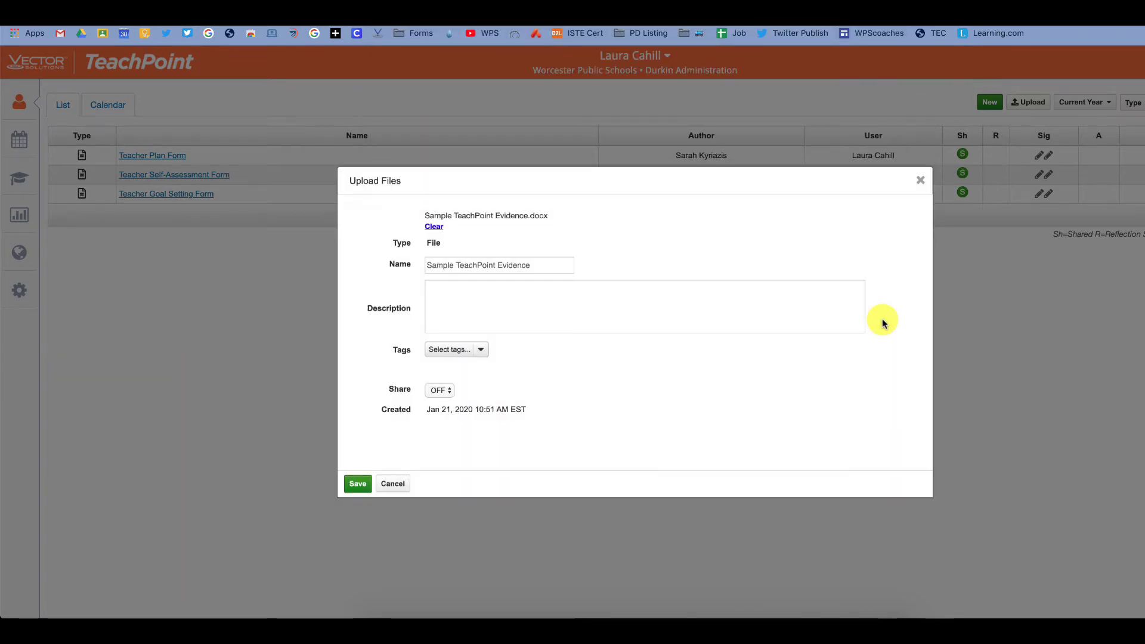
{"action": "left_click", "coordinate": [483, 357]}
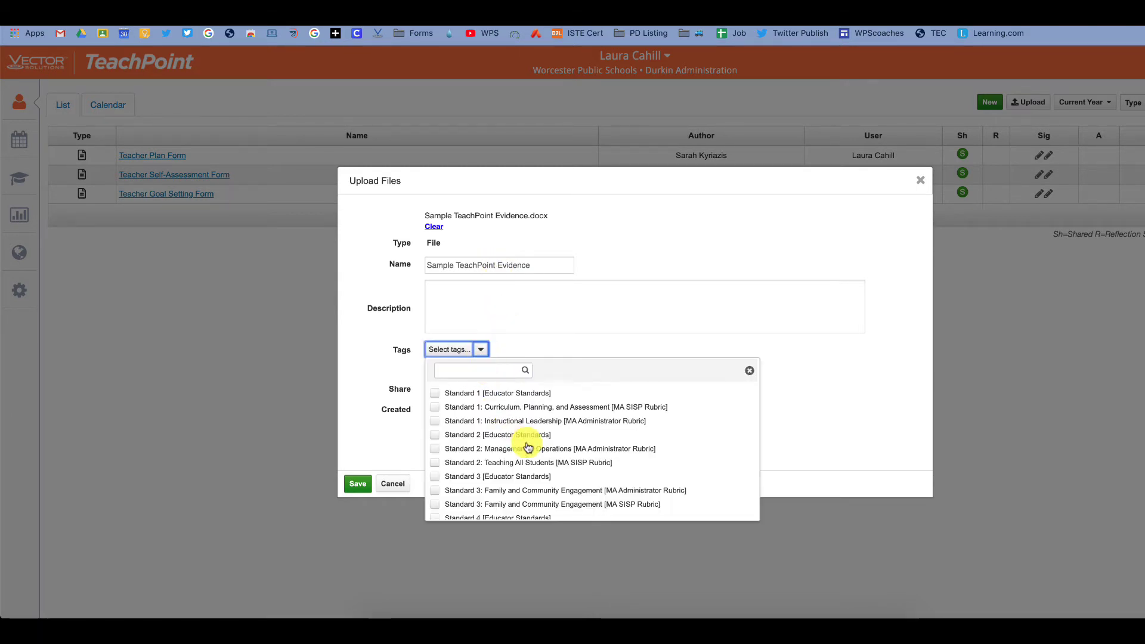
{"action": "scroll", "coordinate": [526, 443], "scroll_direction": "down", "scroll_amount": 1}
{"action": "scroll", "coordinate": [529, 447], "scroll_direction": "down", "scroll_amount": 2}
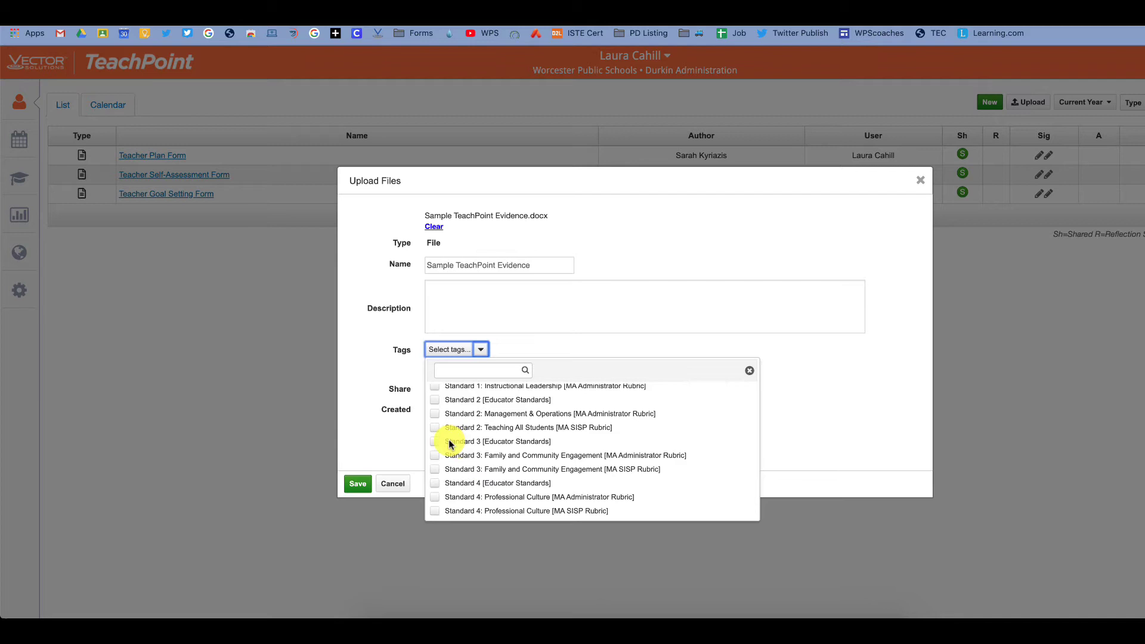
{"action": "left_click", "coordinate": [436, 428]}
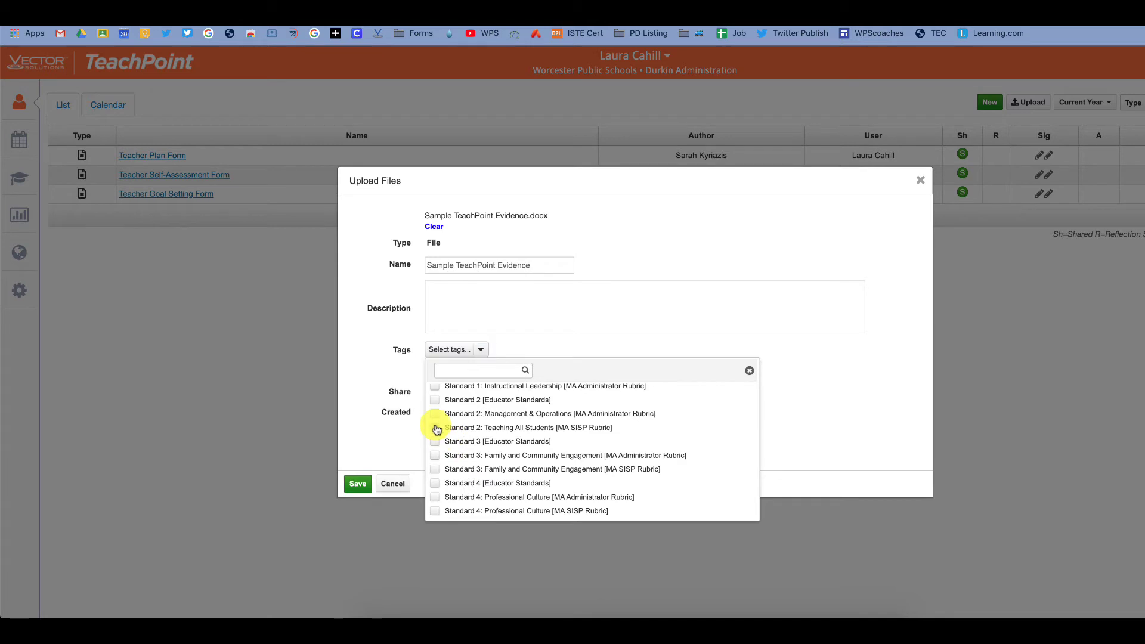
{"action": "left_click", "coordinate": [436, 457]}
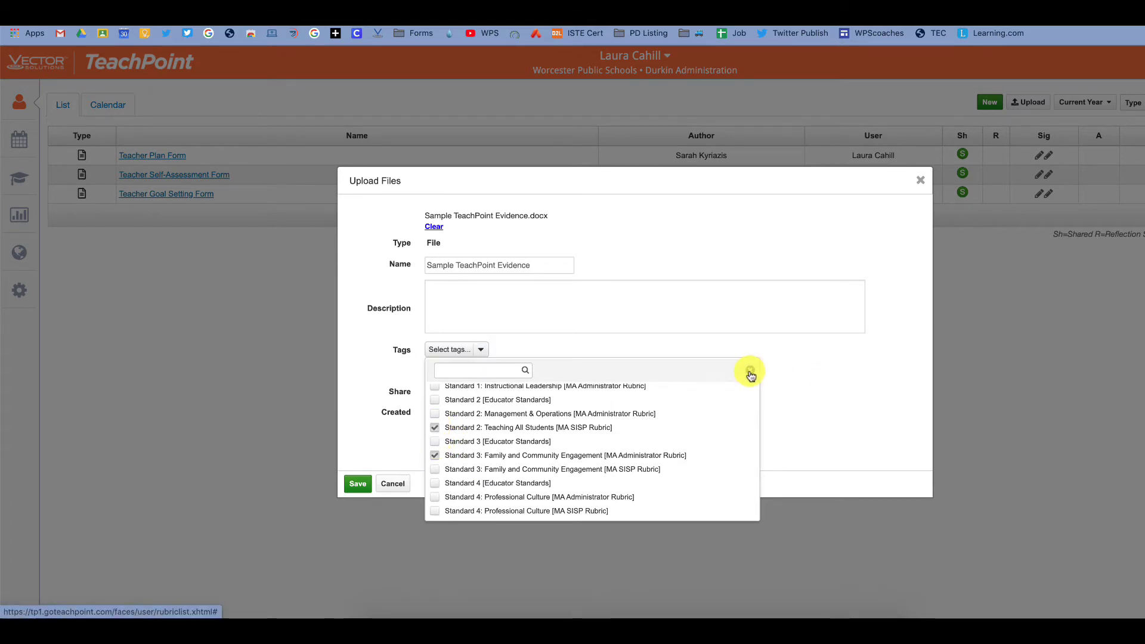
{"action": "left_click", "coordinate": [751, 371]}
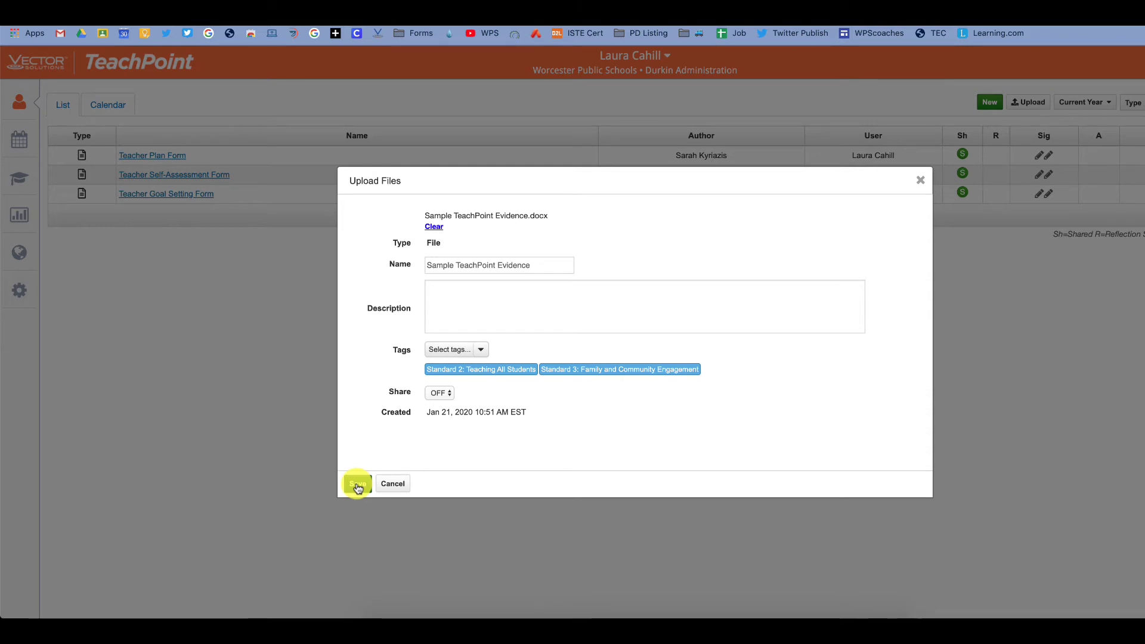
- Save the tagged Sample TeachPoint Evidence file and return to the evidence list
{"action": "left_click", "coordinate": [357, 485]}
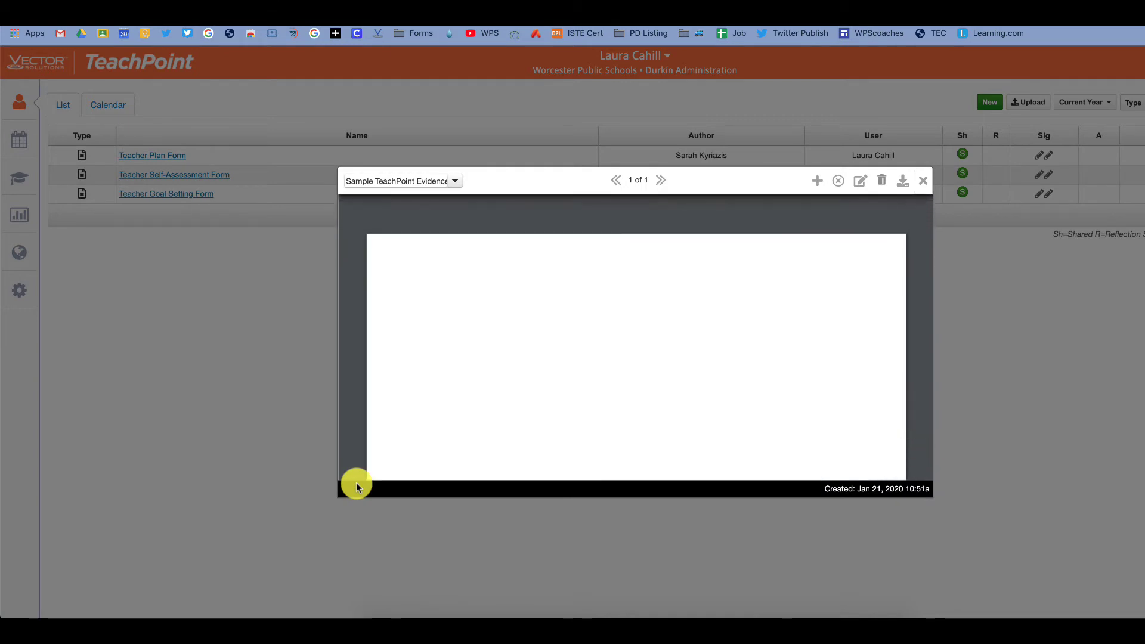
{"action": "scroll", "coordinate": [607, 364], "scroll_direction": "down", "scroll_amount": 1}
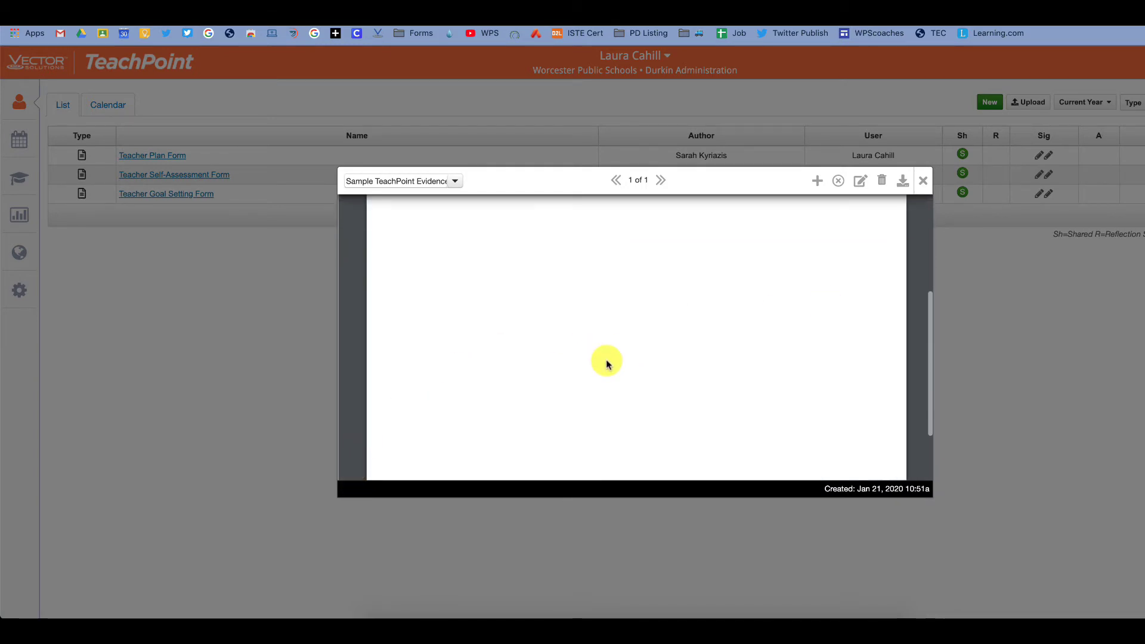
{"action": "scroll", "coordinate": [606, 362], "scroll_direction": "up", "scroll_amount": 2}
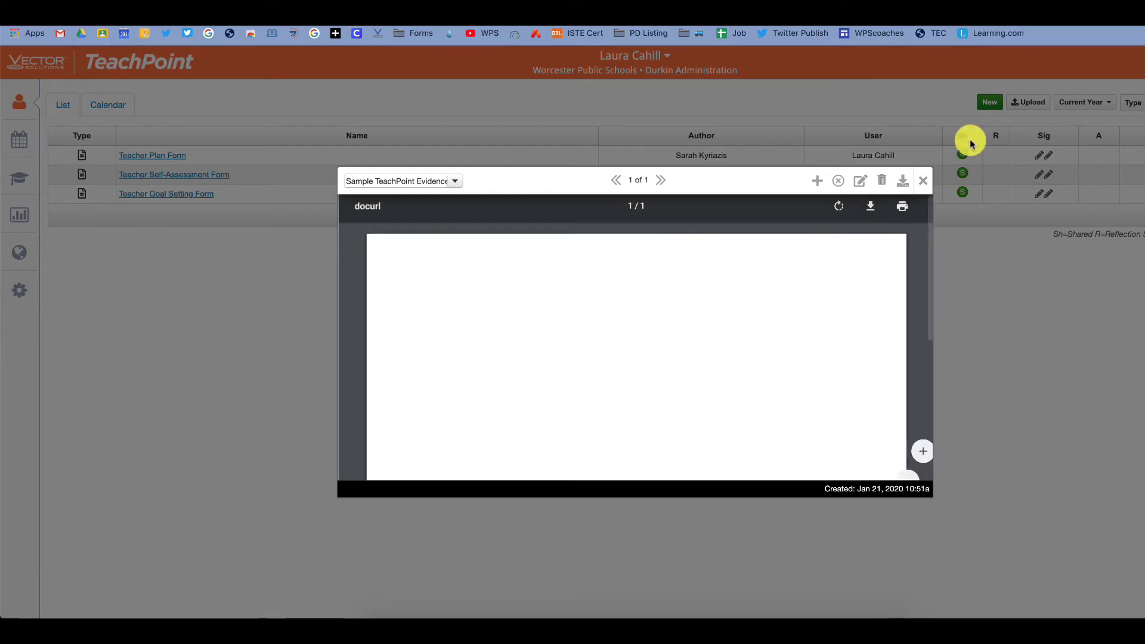
{"action": "left_click", "coordinate": [928, 184]}
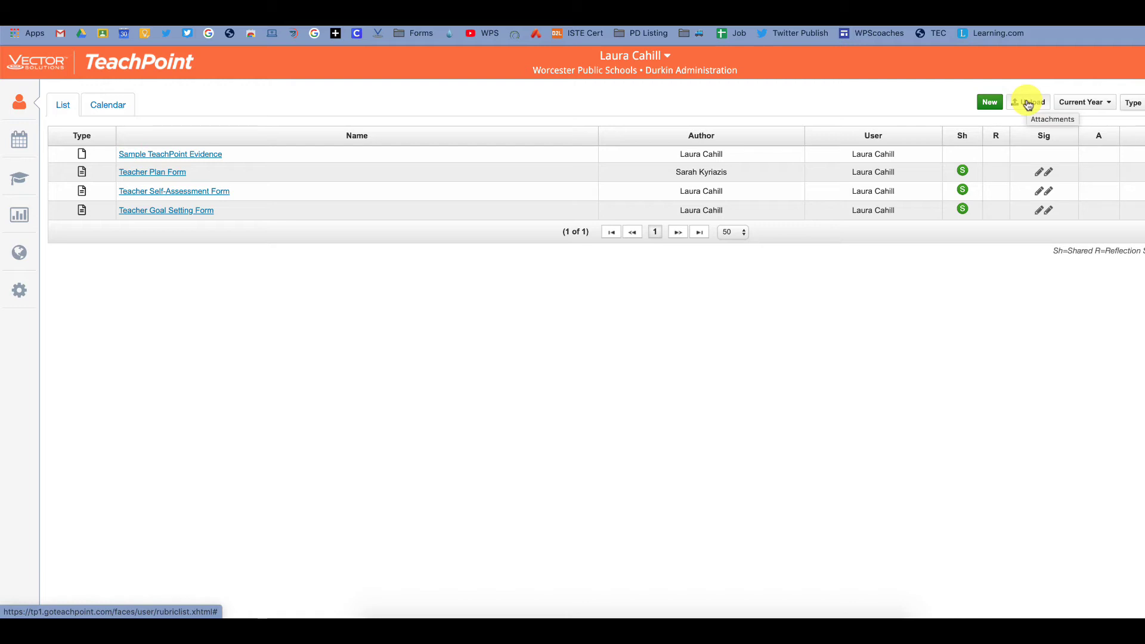
- Begin a Google Drive File upload and sign in with the teacher's Google account
{"action": "left_click", "coordinate": [1028, 105]}
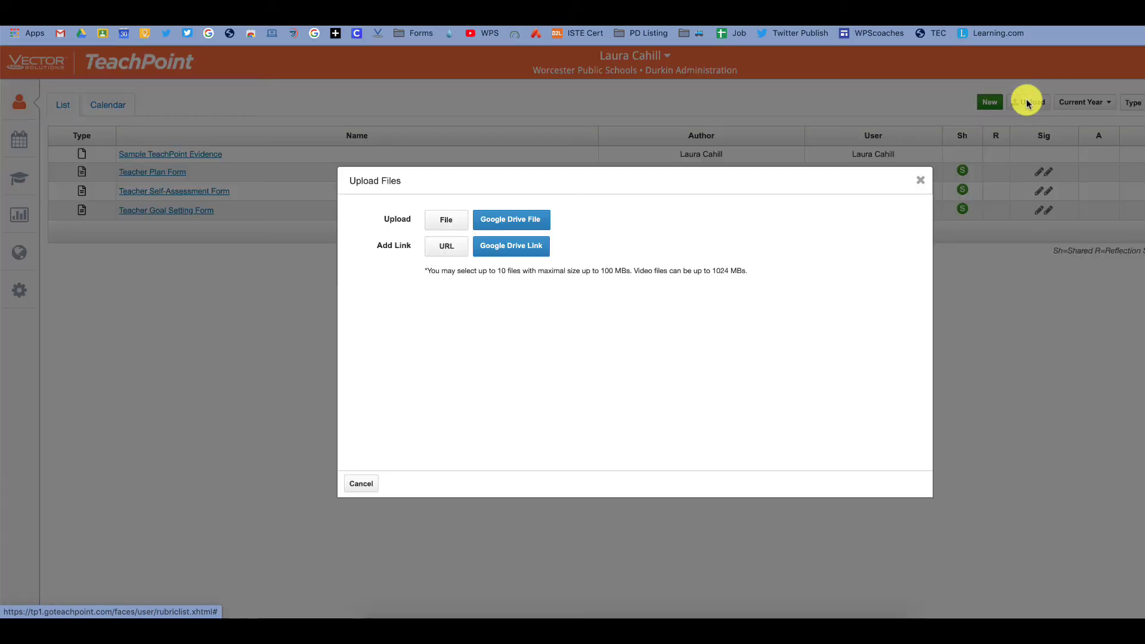
{"action": "left_click", "coordinate": [525, 222]}
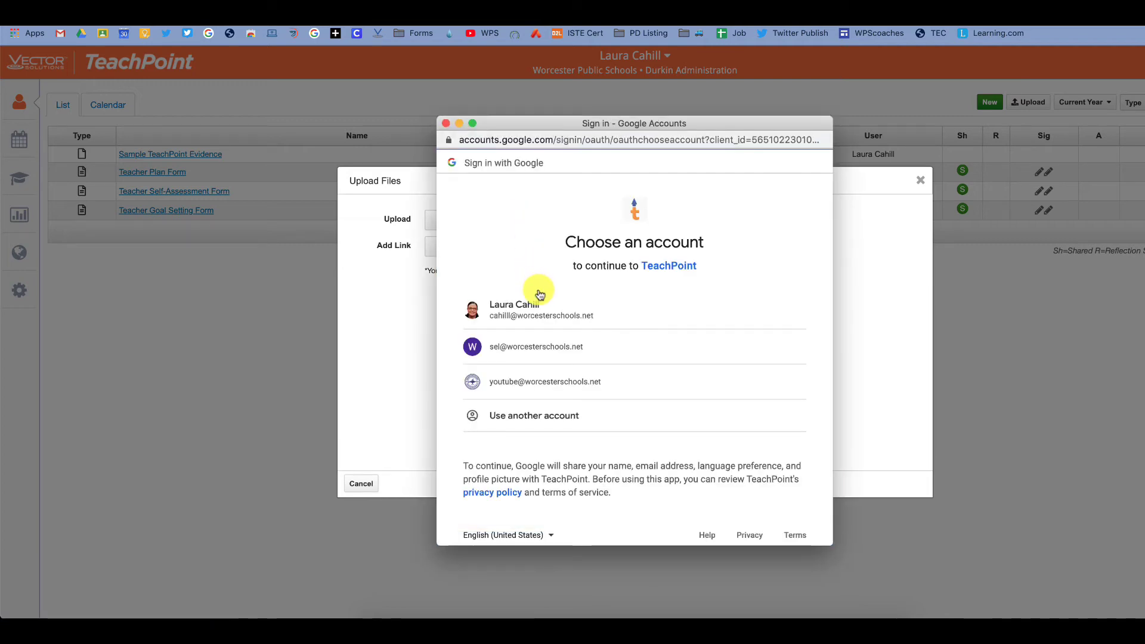
{"action": "left_click", "coordinate": [538, 310]}
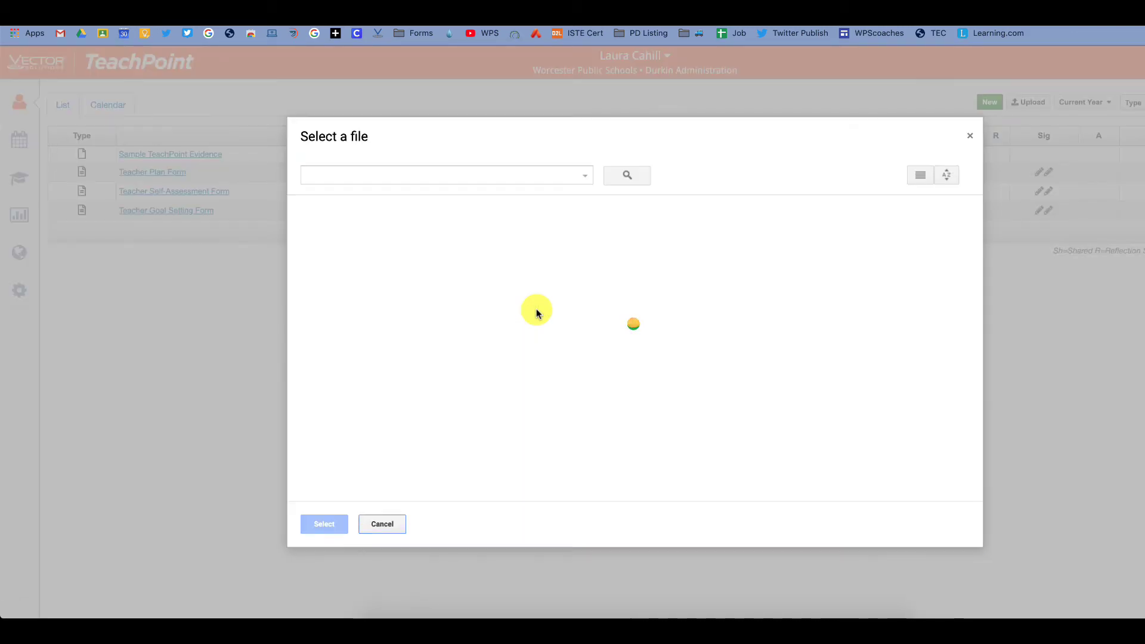
- Search Drive for 'sample teachp' and pick the Sample TeachPoint Evidence document
{"action": "key", "text": "Right"}
{"action": "left_click", "coordinate": [488, 175]}
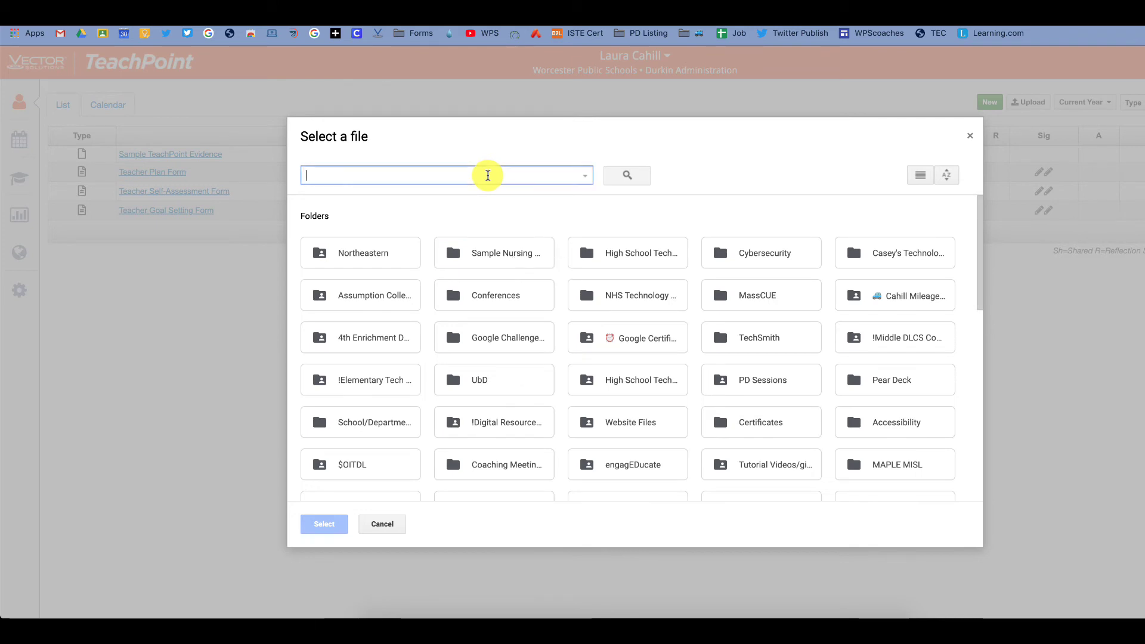
{"action": "type", "text": "sample teac"}
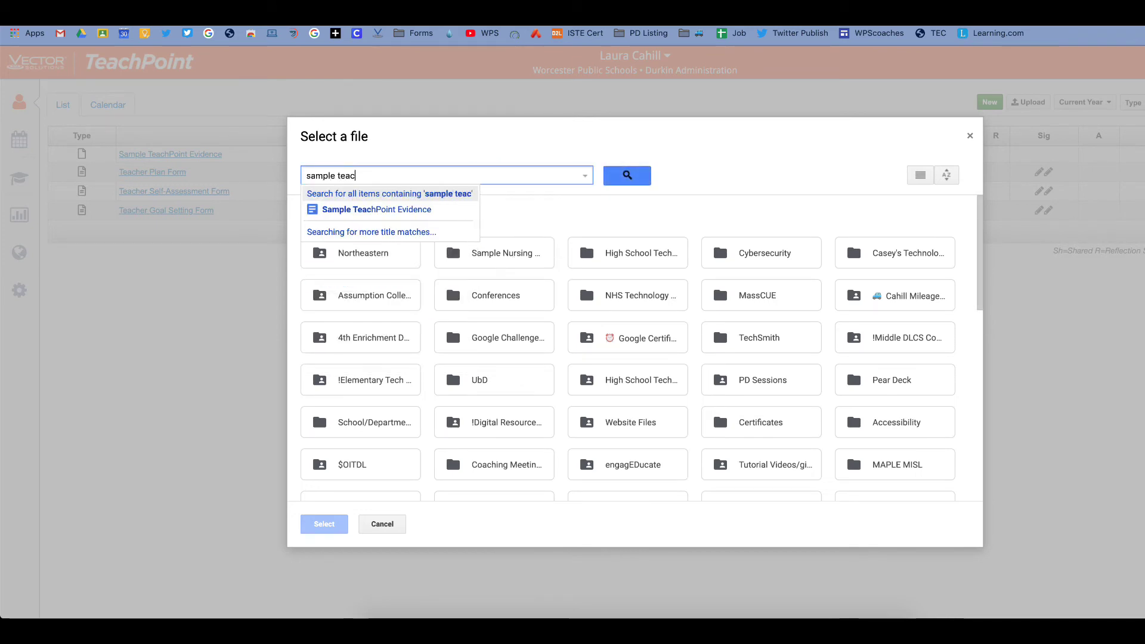
{"action": "type", "text": "hp"}
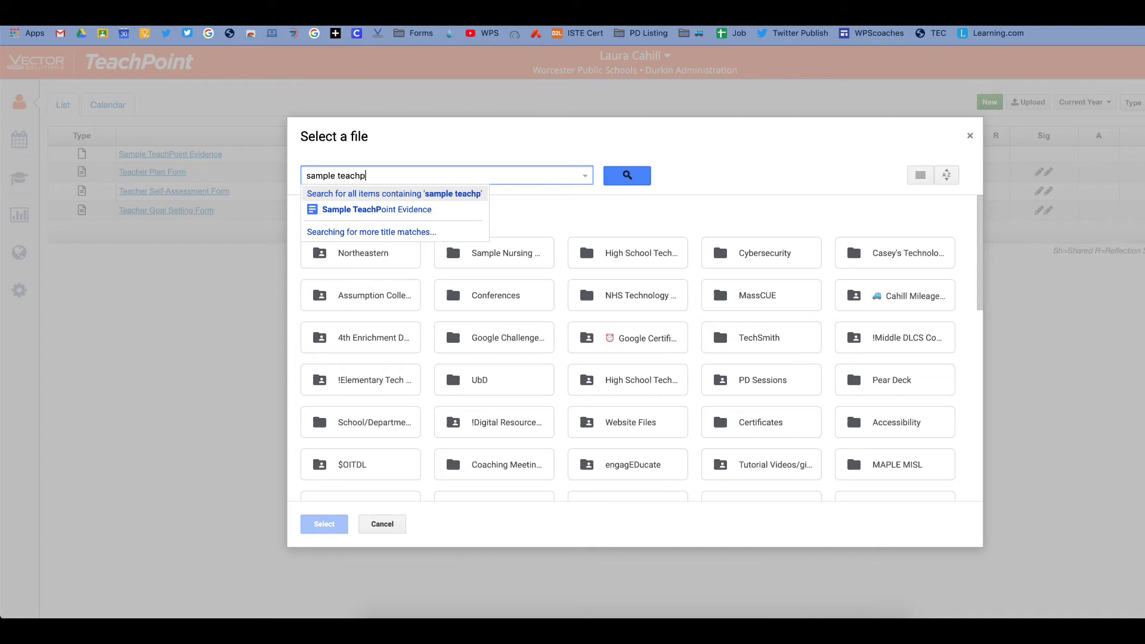
{"action": "left_click", "coordinate": [418, 212]}
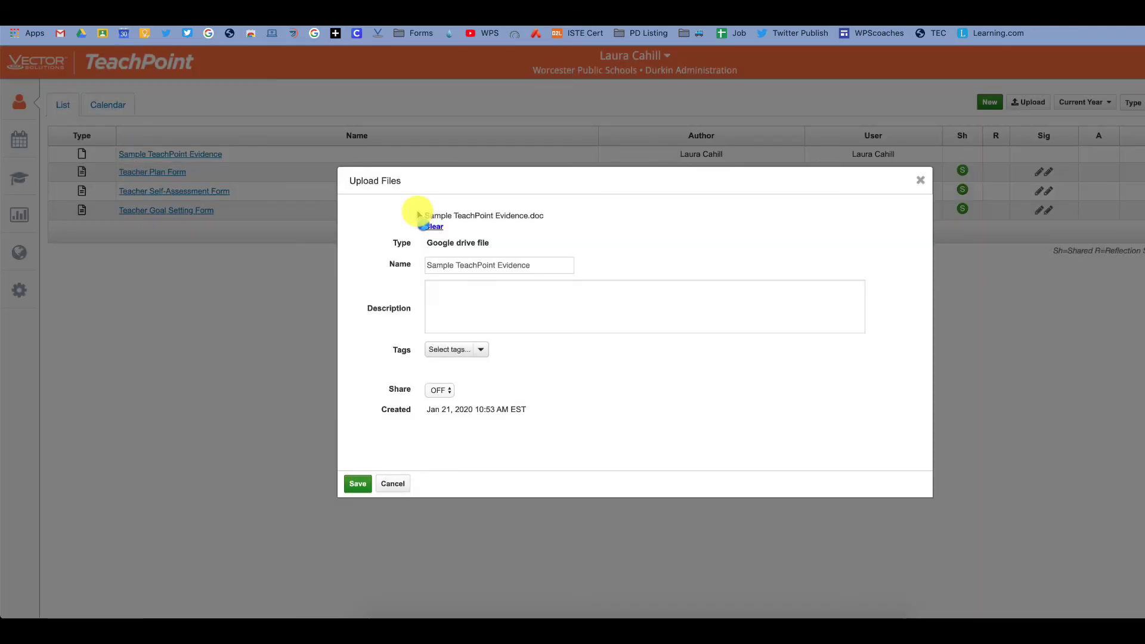
- Tag the Drive file with Standard 3 and Standard 3: Family and Community Engagement, then save it
{"action": "left_click", "coordinate": [482, 351]}
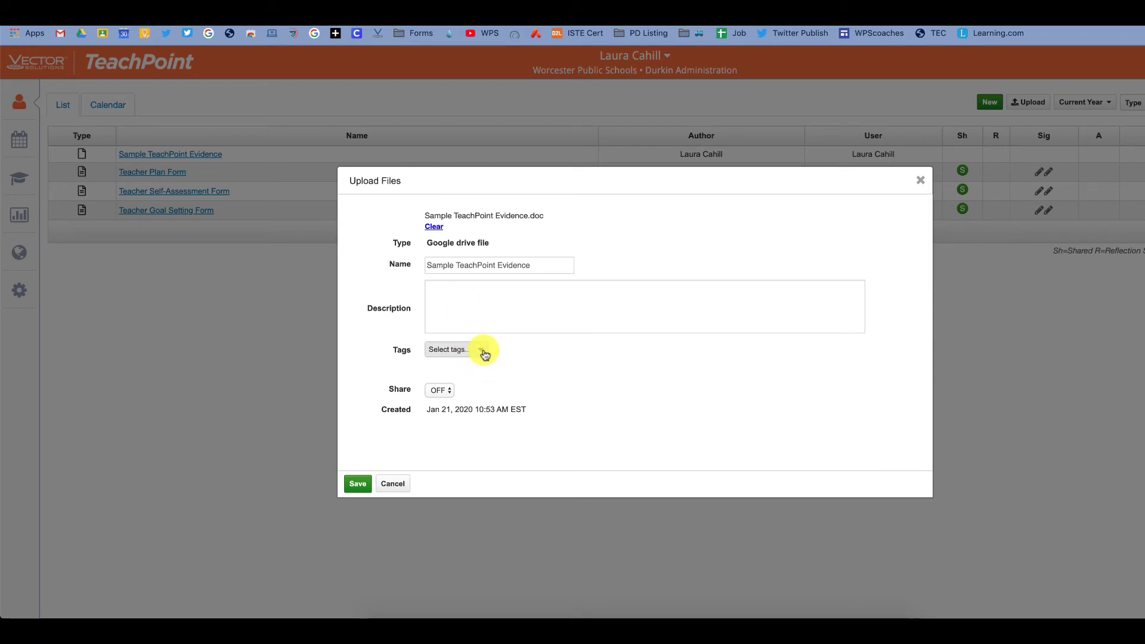
{"action": "left_click", "coordinate": [435, 476]}
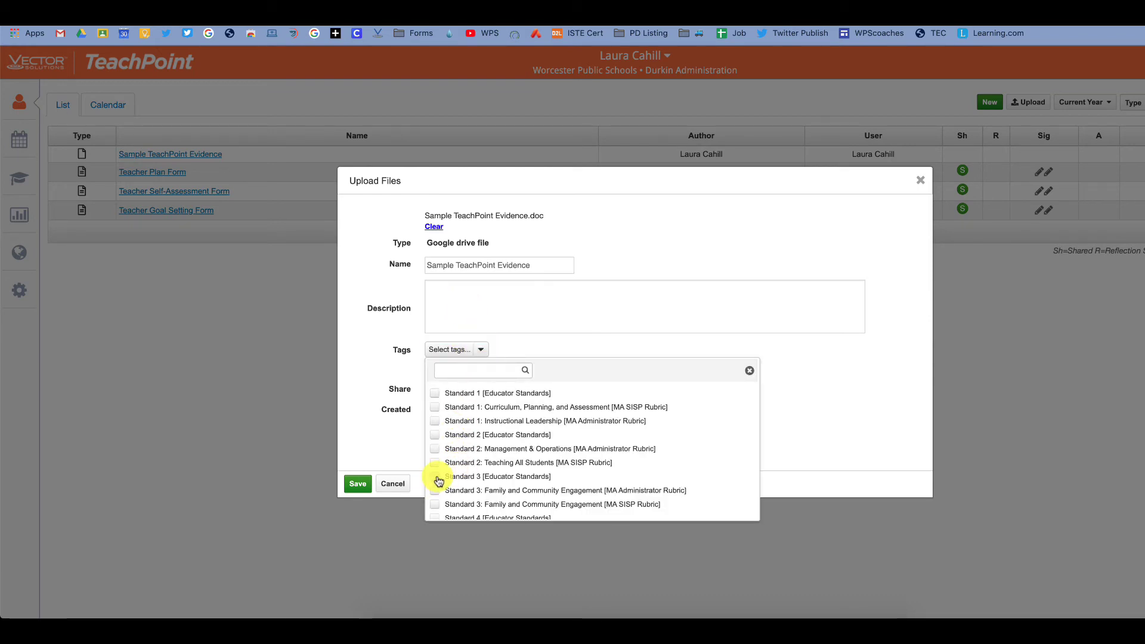
{"action": "left_click", "coordinate": [437, 507]}
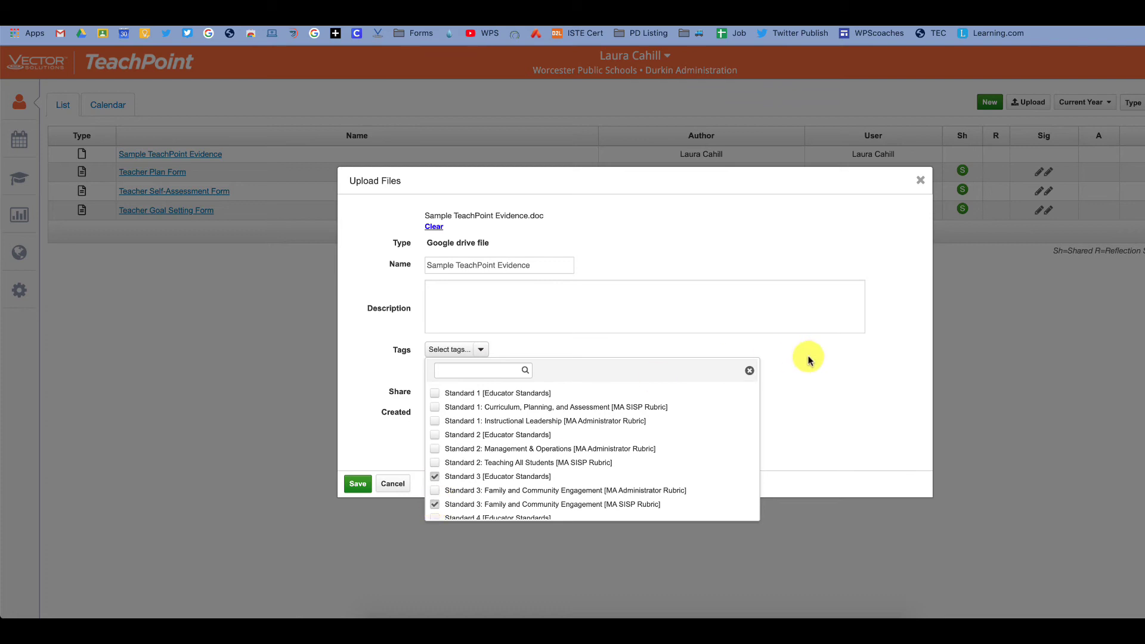
{"action": "left_click", "coordinate": [750, 370]}
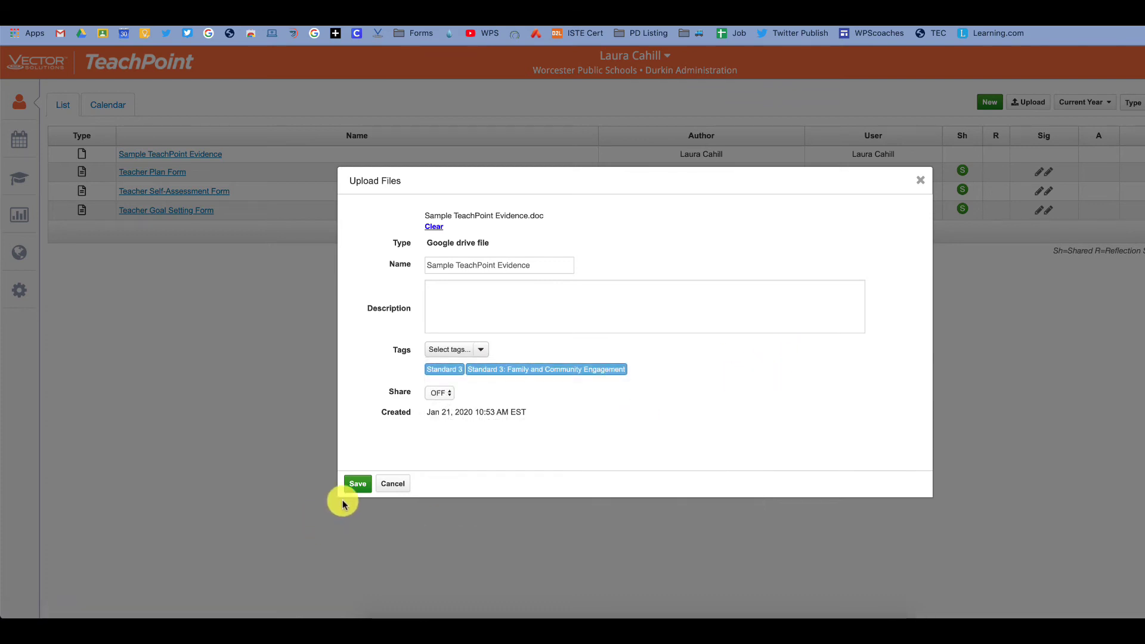
{"action": "left_click", "coordinate": [362, 487]}
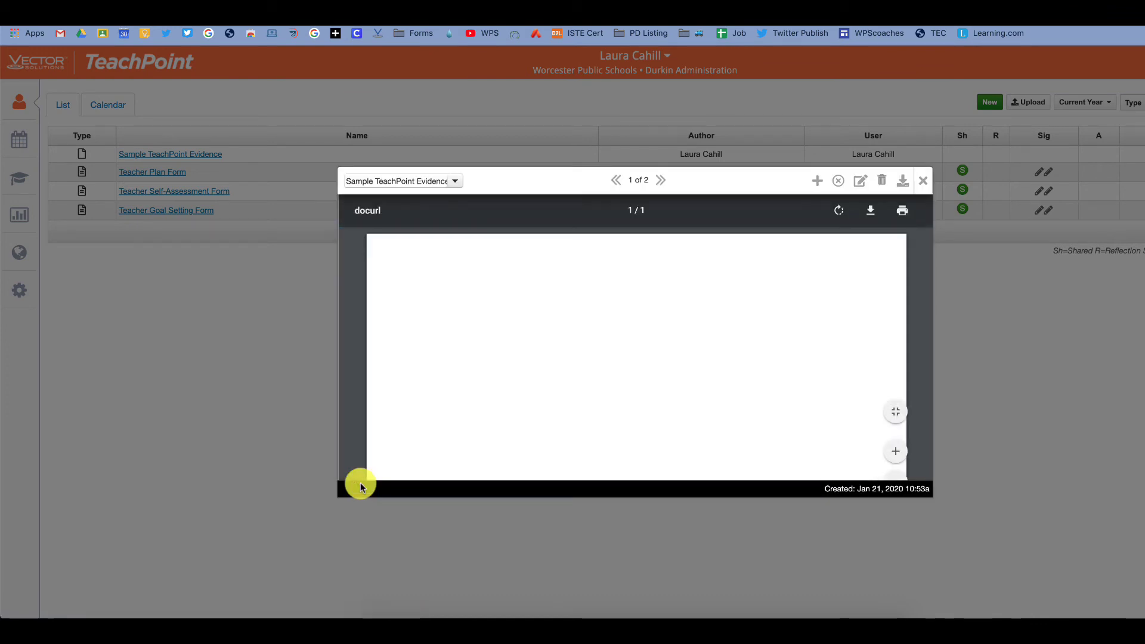
- Close the Drive file preview and preview the locally uploaded Sample TeachPoint Evidence instead
{"action": "left_click", "coordinate": [924, 181]}
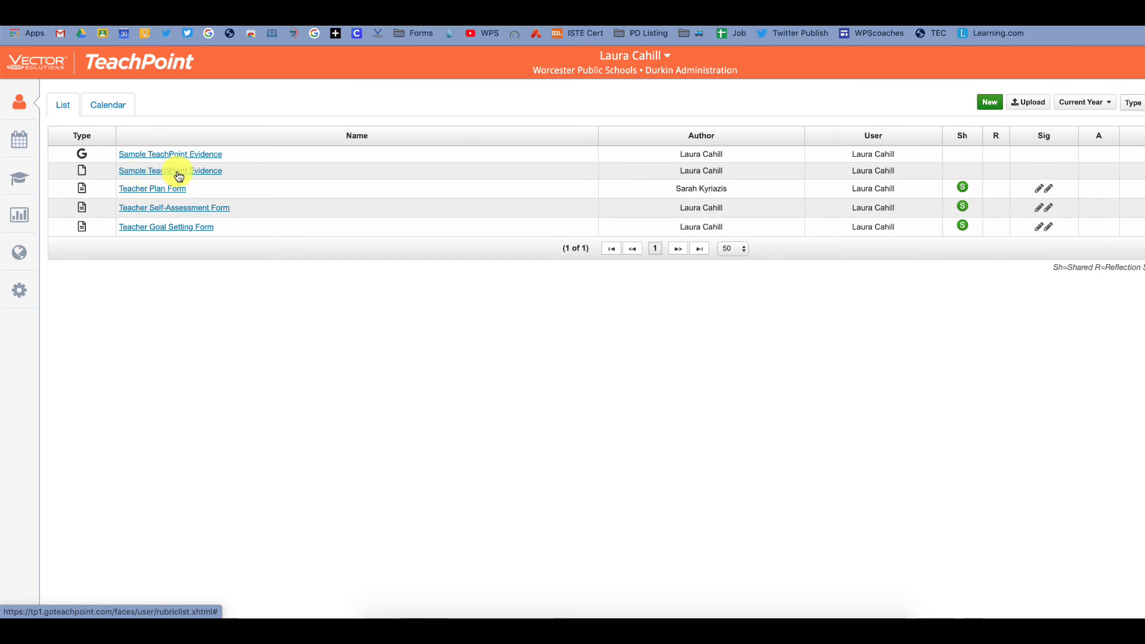
{"action": "left_click", "coordinate": [180, 171]}
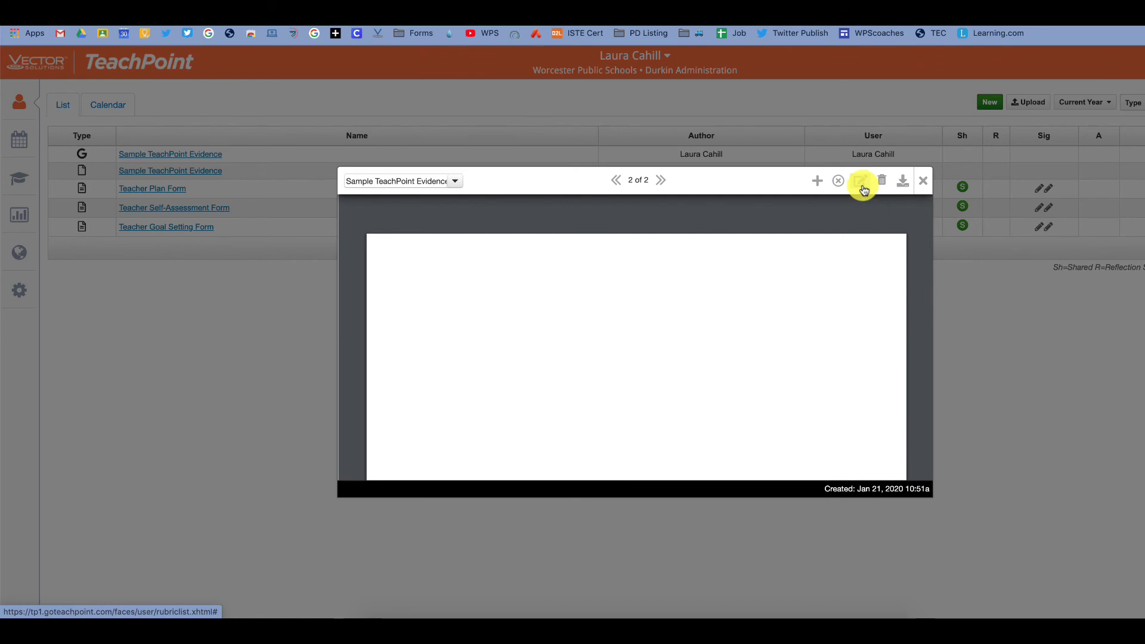
- Edit the local evidence item, set Share to ON, save it and return to the list
{"action": "left_click", "coordinate": [861, 183]}
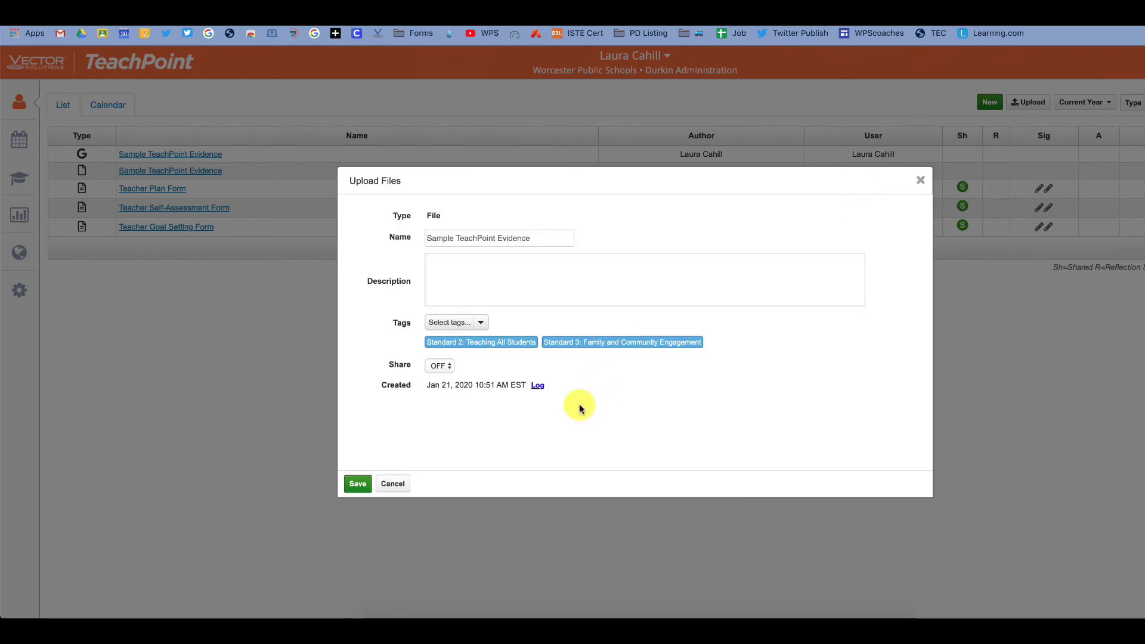
{"action": "left_click", "coordinate": [450, 367]}
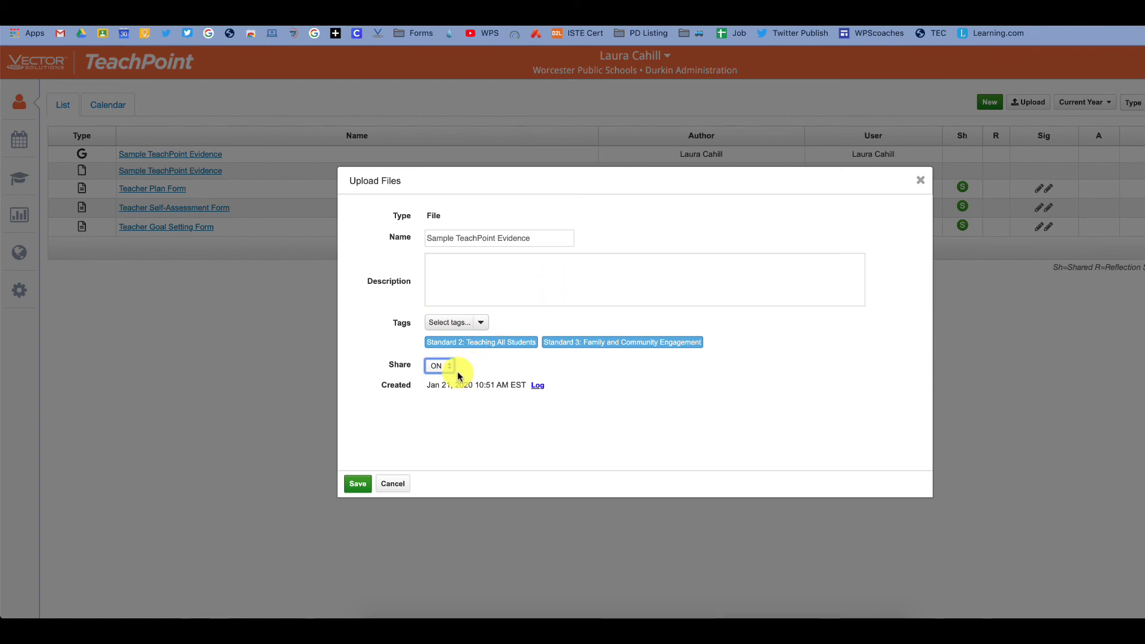
{"action": "left_click", "coordinate": [360, 484]}
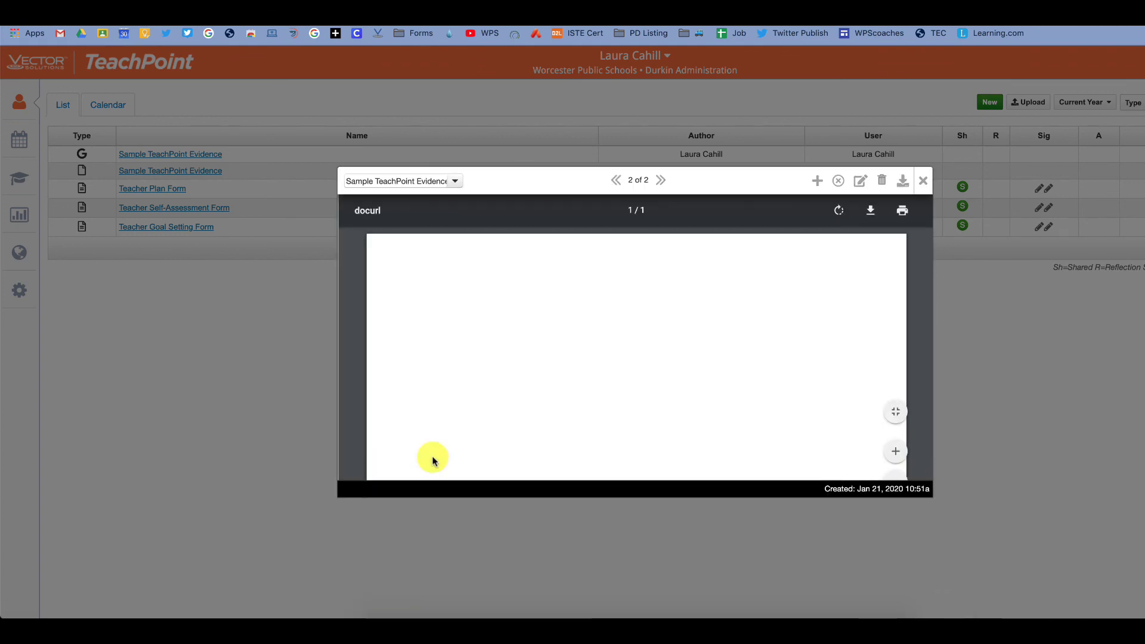
{"action": "left_click", "coordinate": [926, 188]}
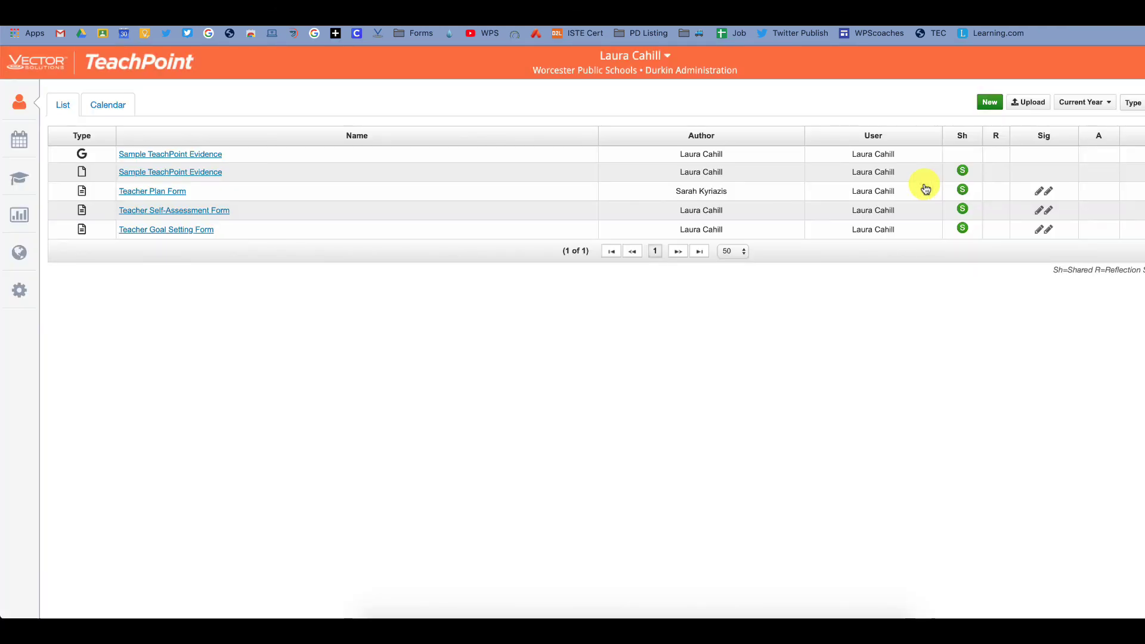